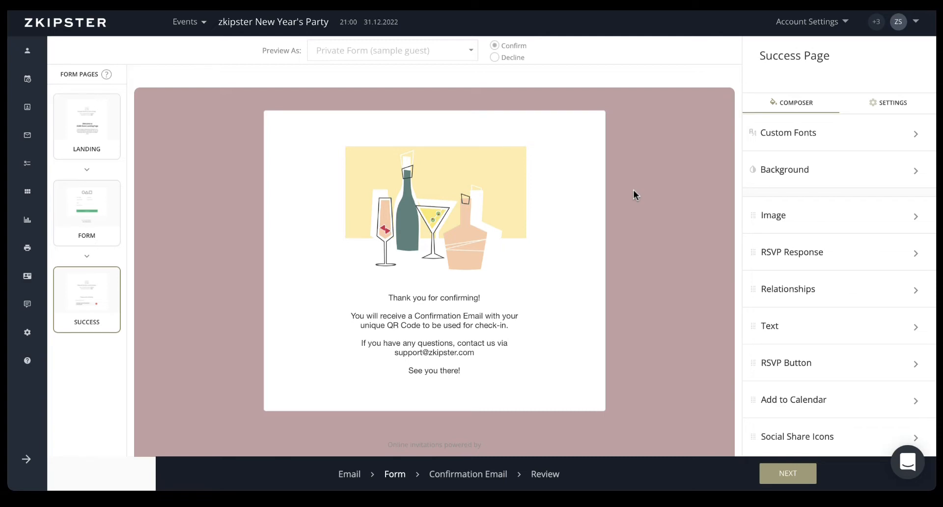
- Set the Success page background to a solid light pink, #E8B1B2, instead of an image
click(808, 179)
click(787, 198)
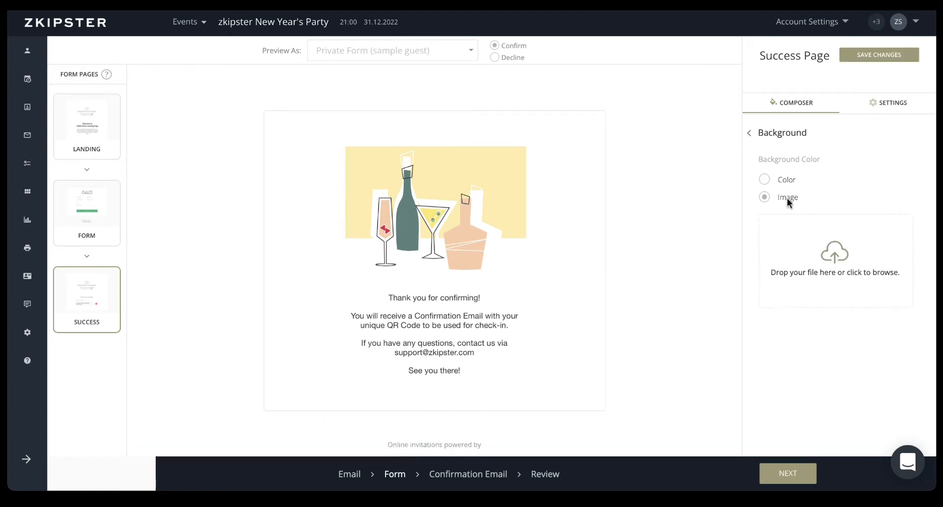
click(787, 182)
click(767, 243)
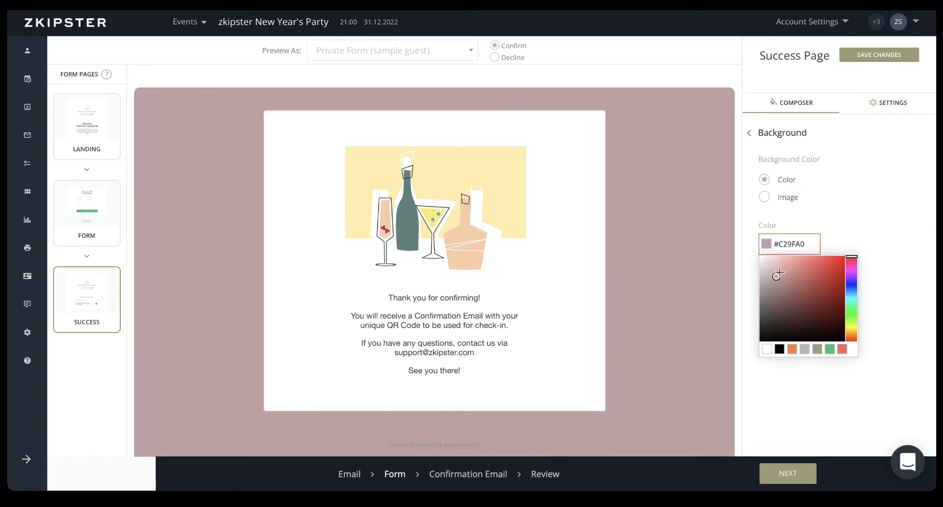
click(776, 305)
drag(776, 306, 779, 263)
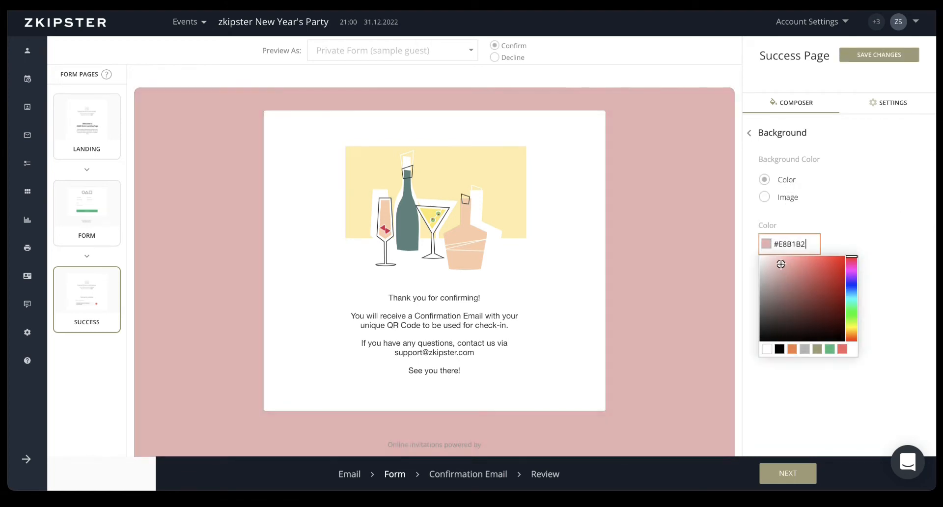
click(783, 145)
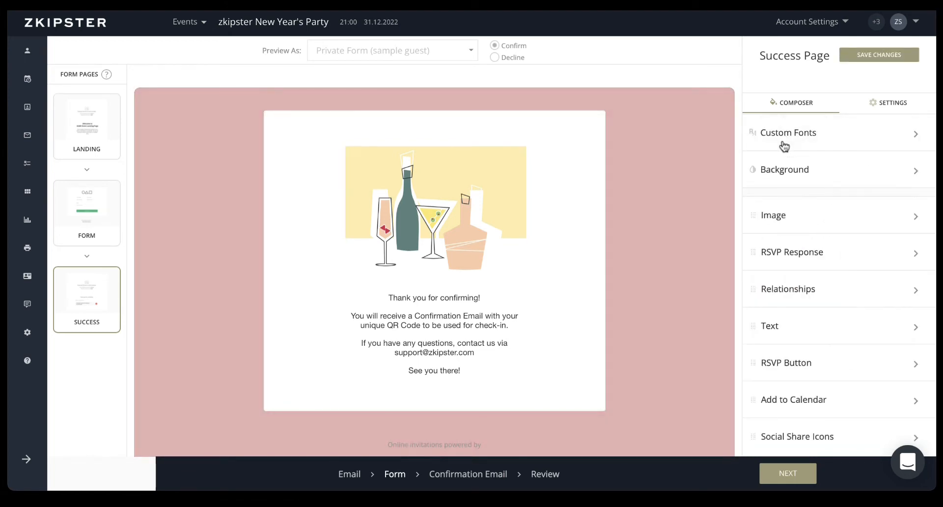
- Review the Success page's image settings and the RSVP response texts for confirming and declining guests
click(859, 212)
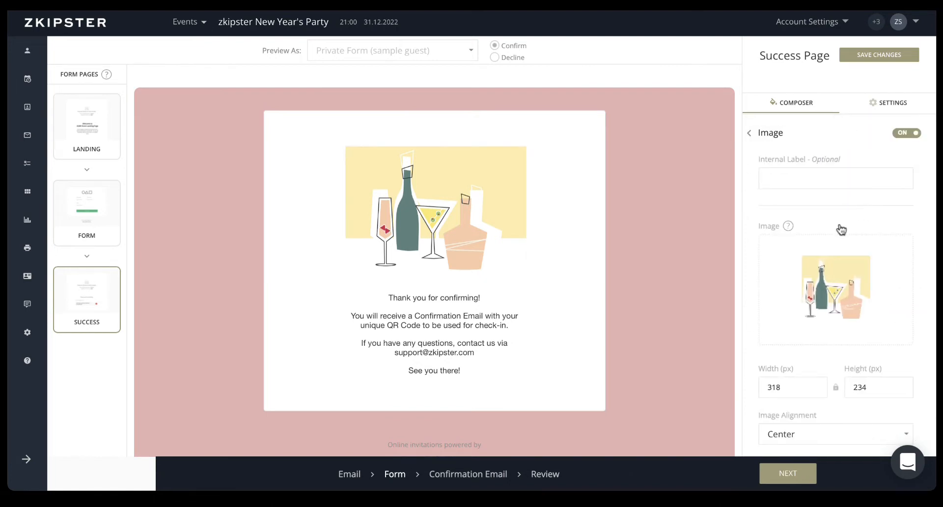
scroll(864, 293, down, 3)
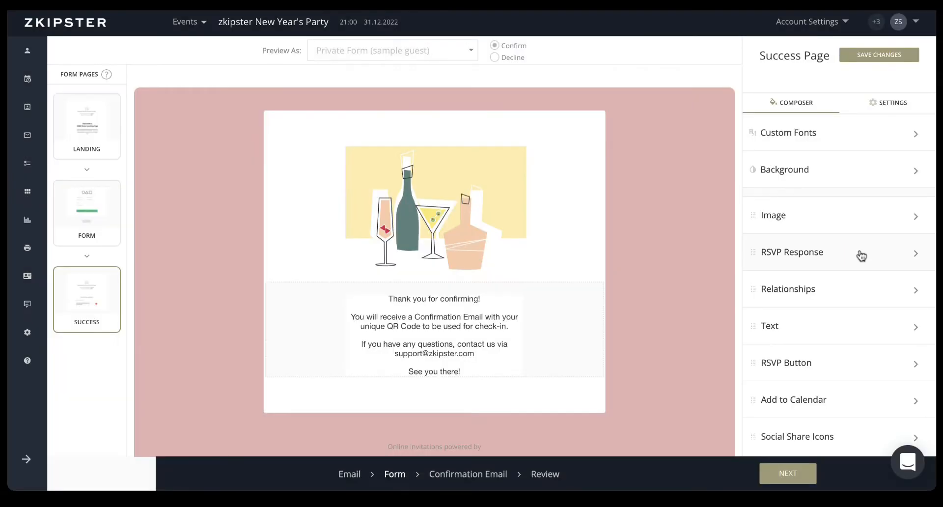
click(861, 255)
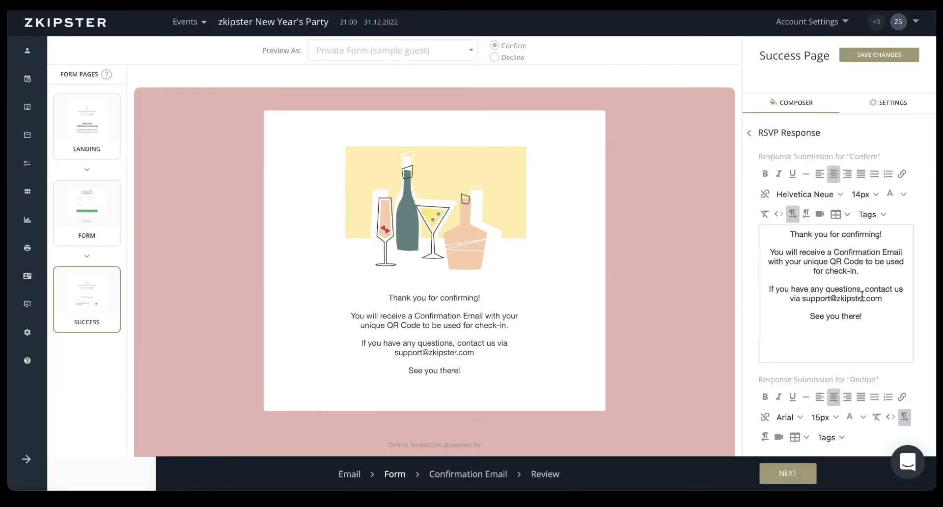
scroll(862, 297, down, 3)
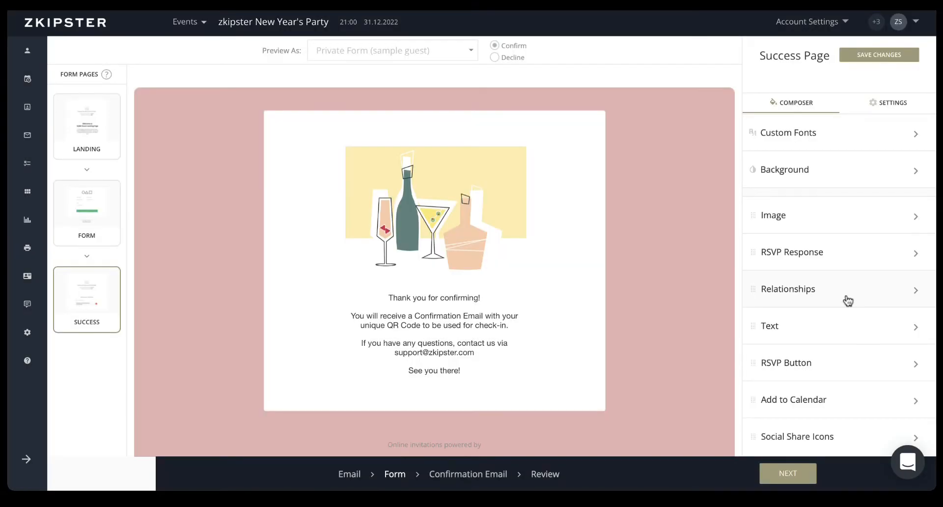
- Enable the Relationships section and filter its links to the Coworker relationship only
click(848, 300)
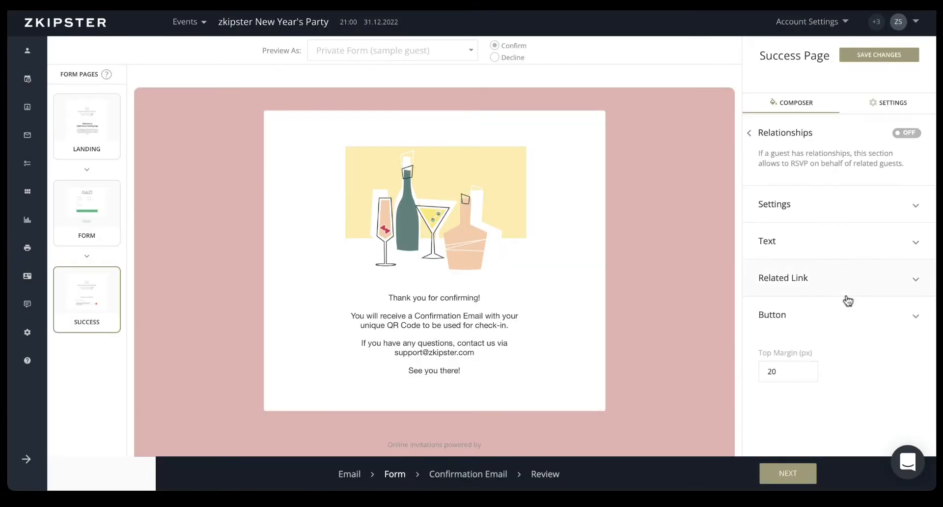
click(904, 134)
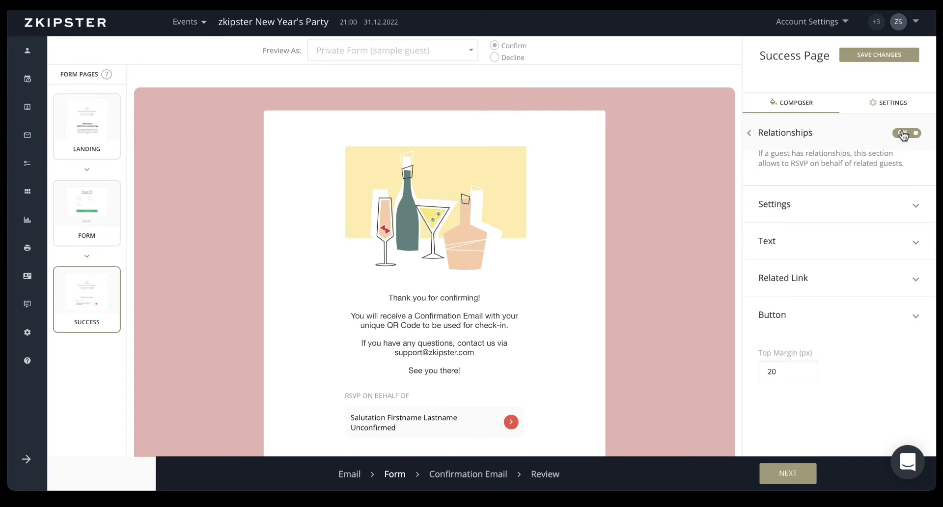
click(856, 214)
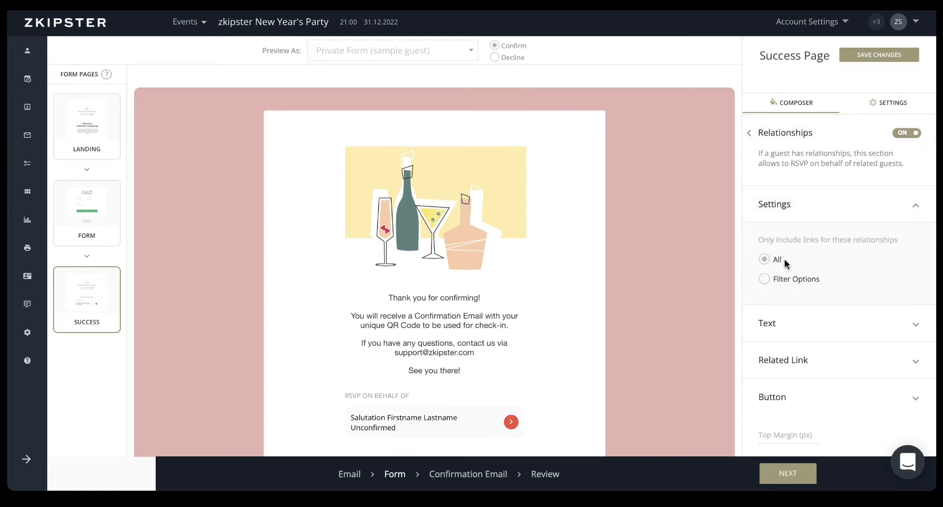
click(777, 278)
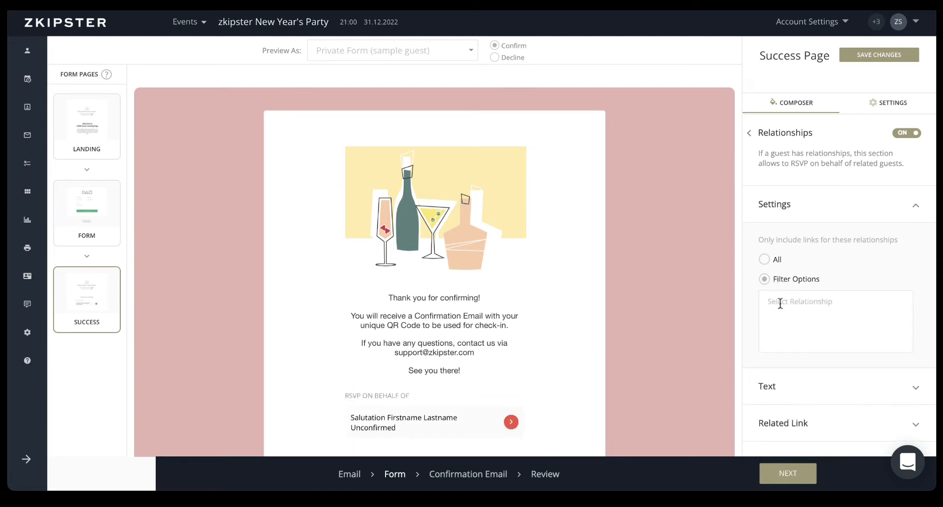
click(780, 303)
click(780, 363)
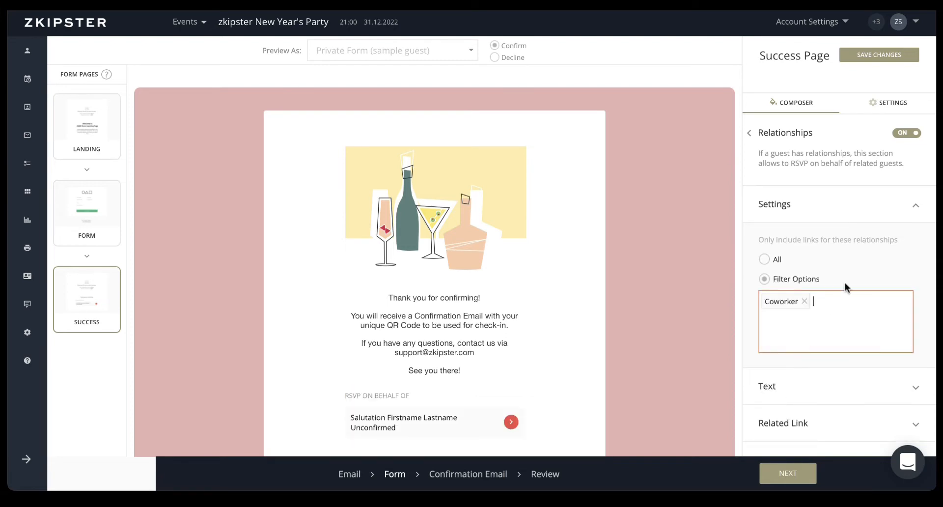
click(911, 205)
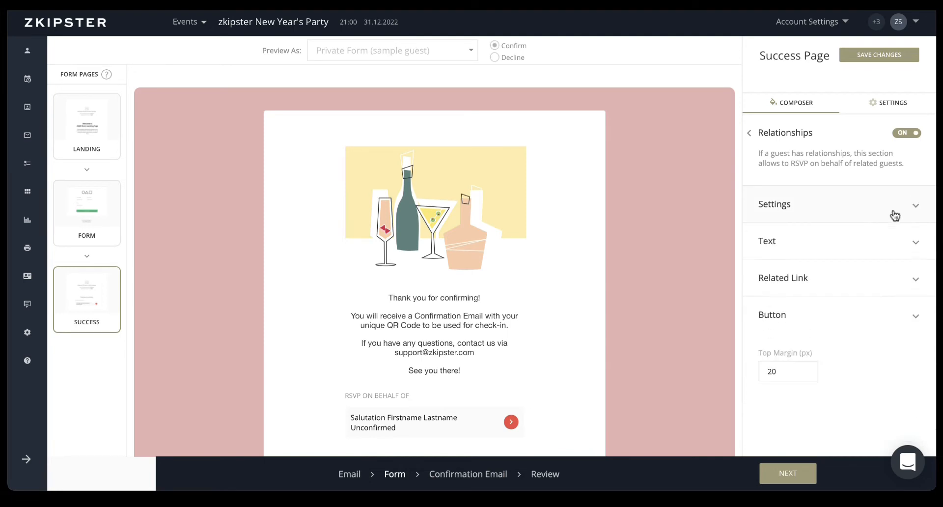
- Review the editable heading text of the Relationships section
click(882, 252)
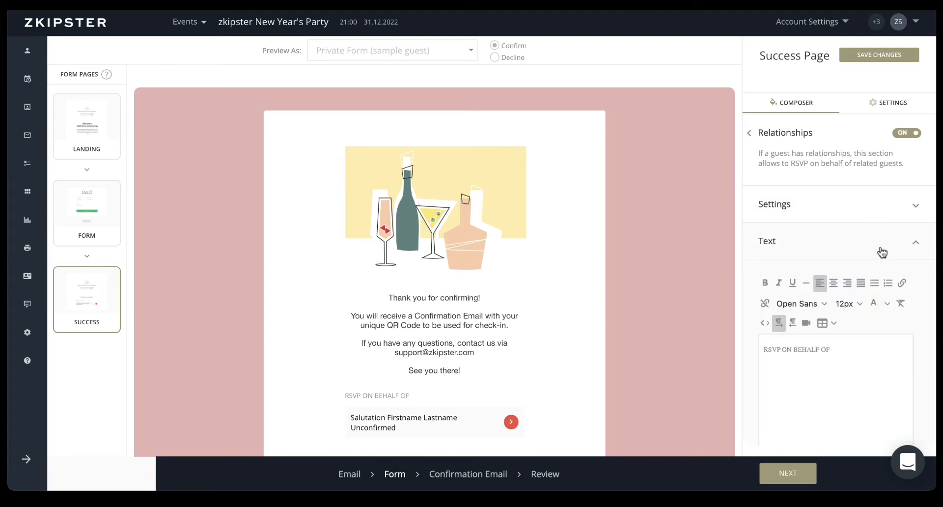
drag(831, 349, 757, 346)
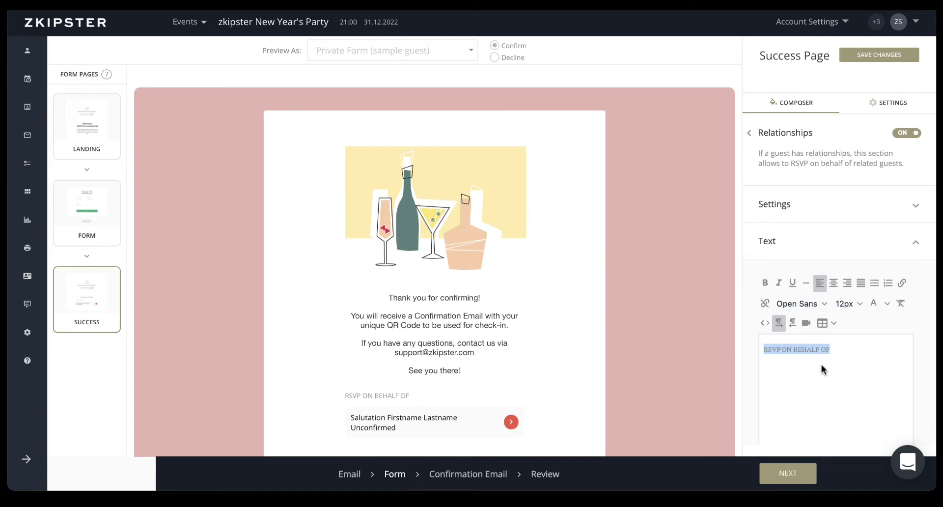
click(892, 240)
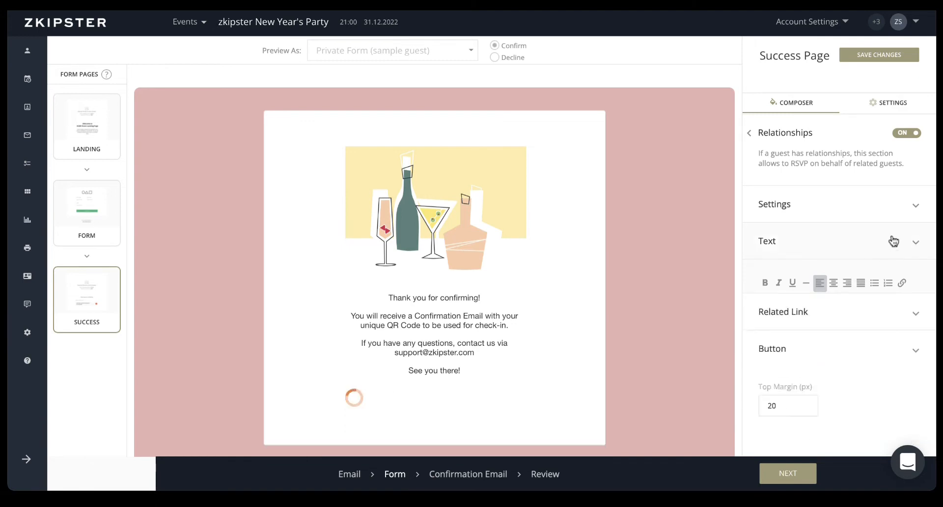
- Try hiding the salutation and first name in the Related Link information, and show both again
click(871, 292)
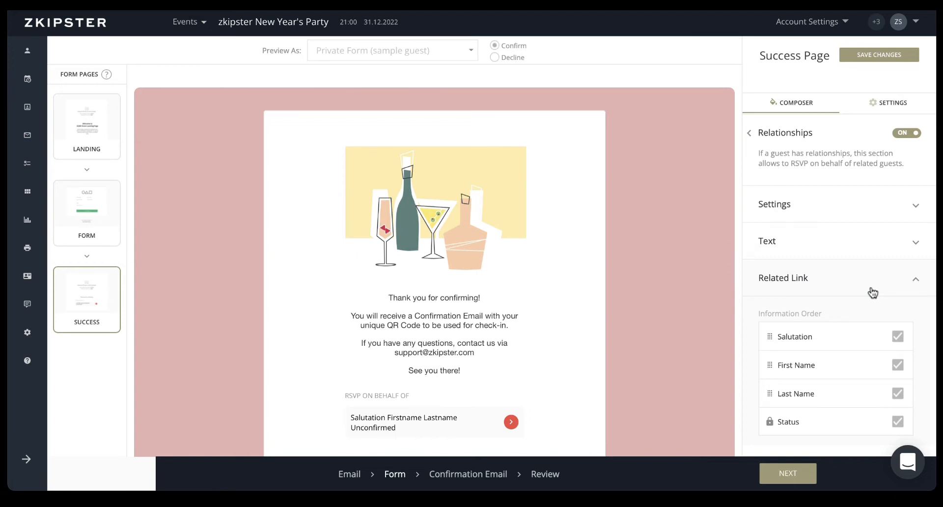
click(897, 336)
click(898, 365)
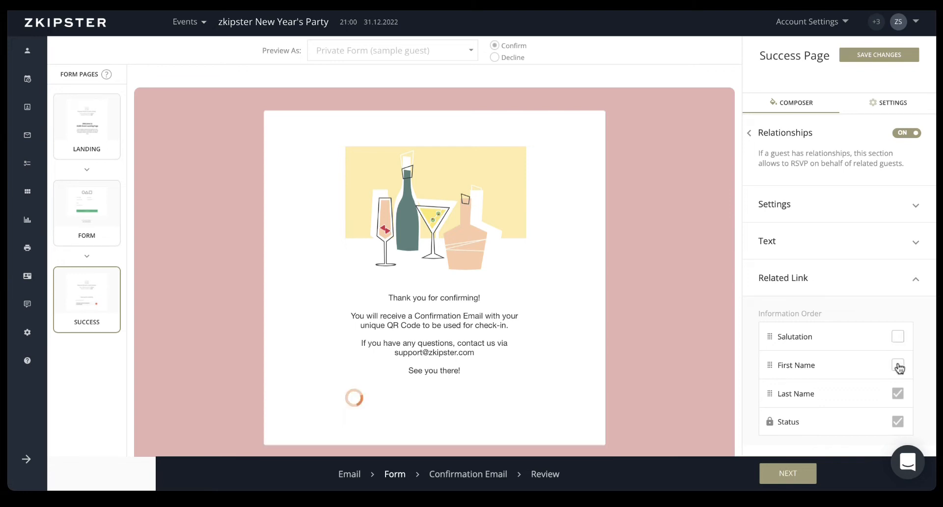
click(899, 366)
click(898, 337)
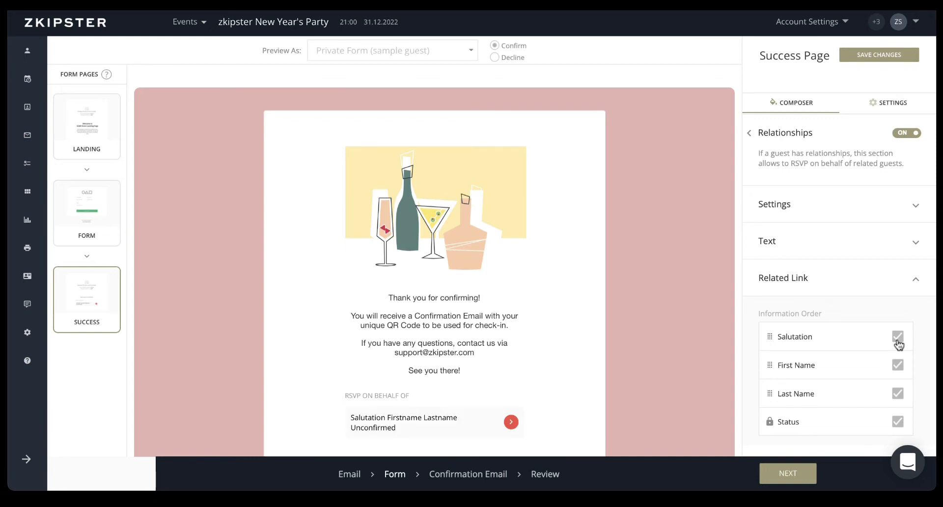
- Move Salutation below Last Name in the Related Link information order and include the main guest
drag(768, 334, 777, 398)
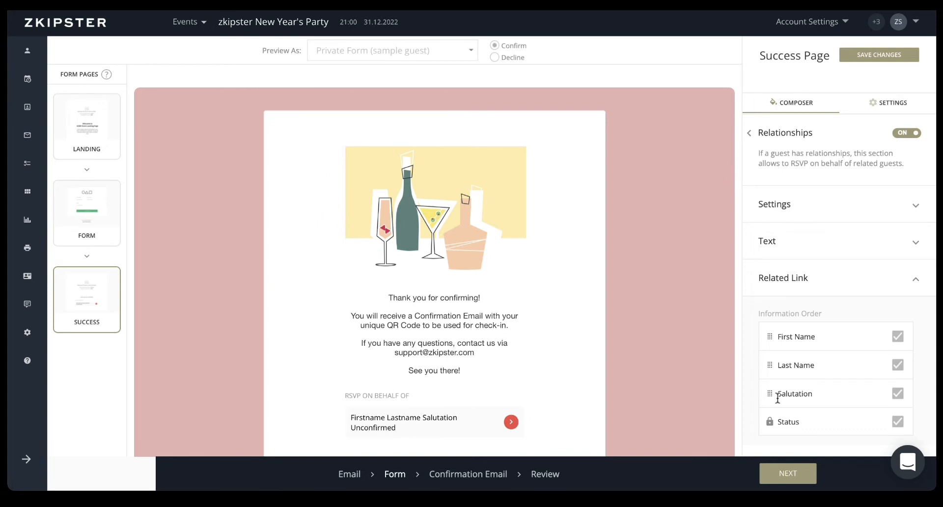
scroll(777, 398, down, 4)
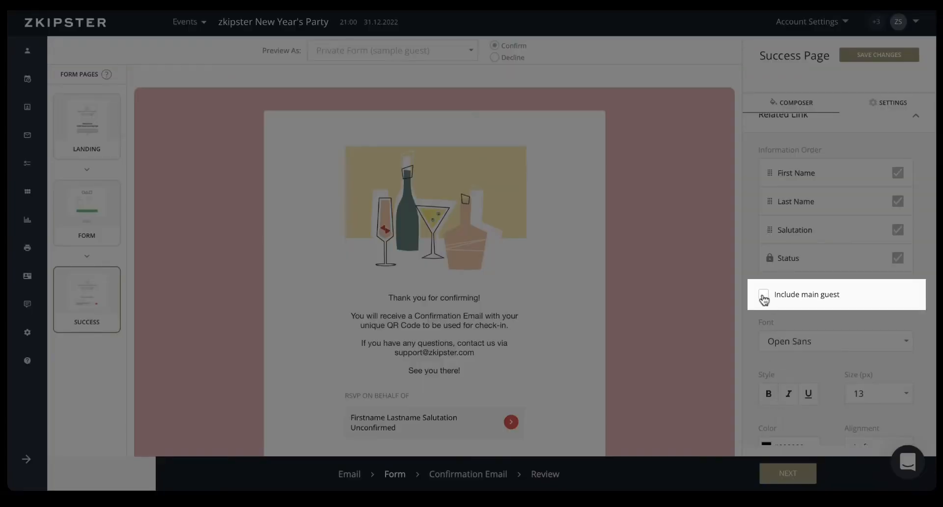
click(764, 294)
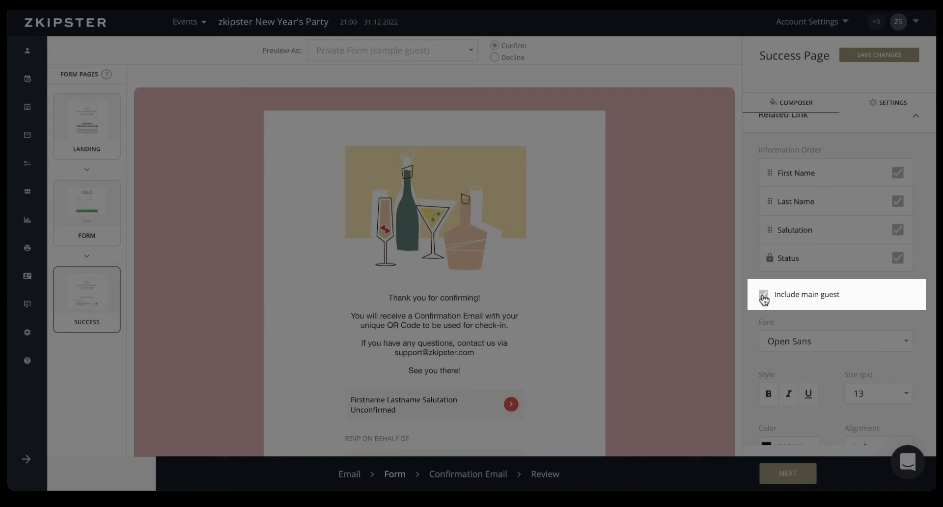
scroll(618, 378, down, 3)
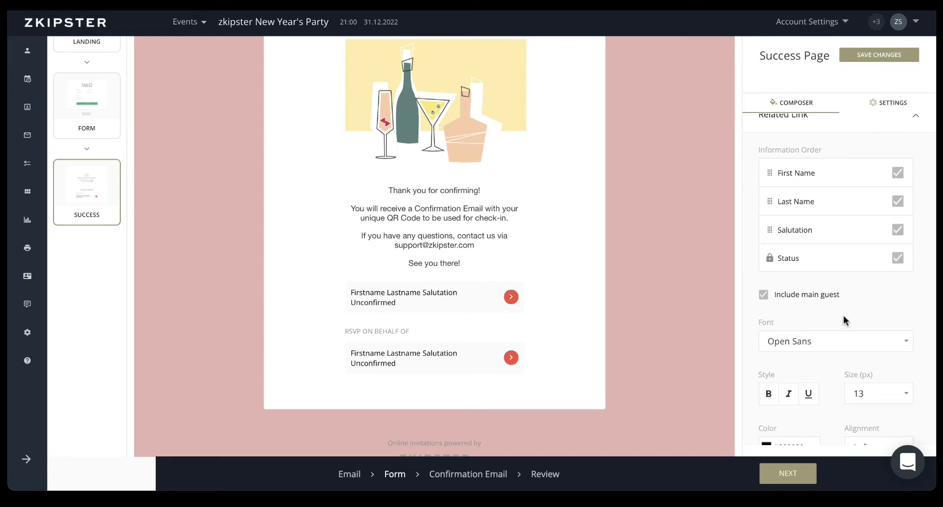
- Look through the Relationships button settings and the Text block's standard confirmation page text
scroll(845, 321, down, 3)
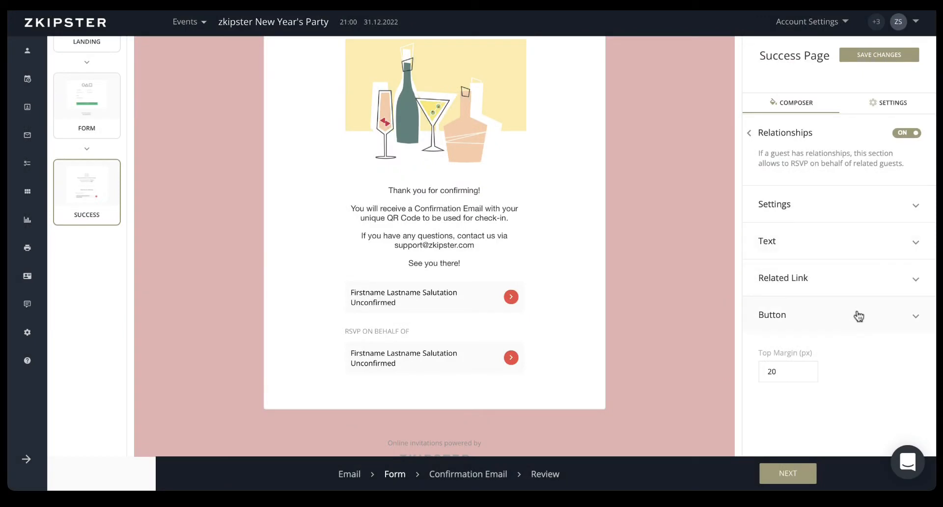
click(858, 316)
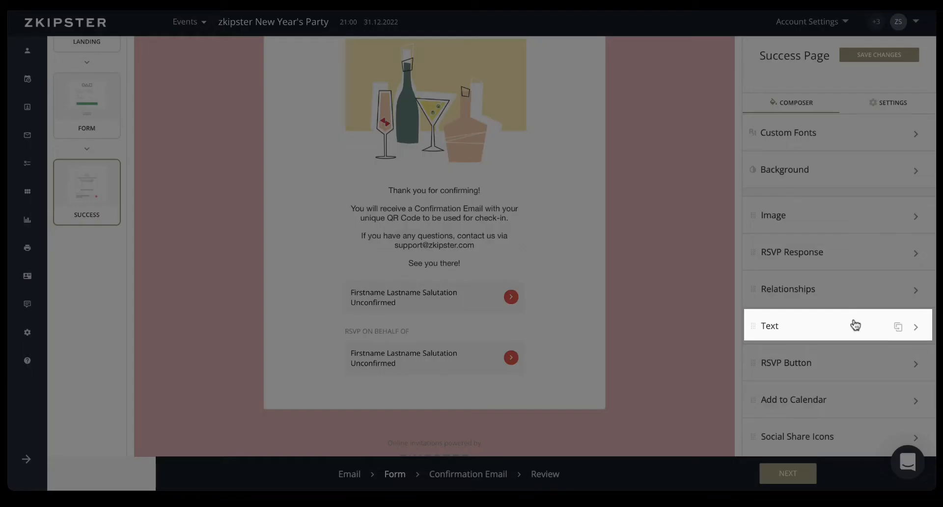
click(854, 324)
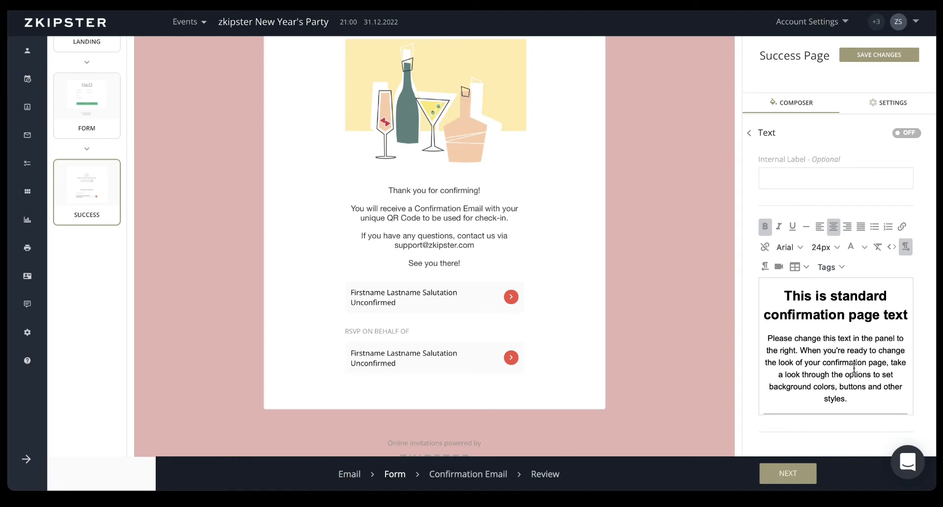
drag(785, 295, 872, 350)
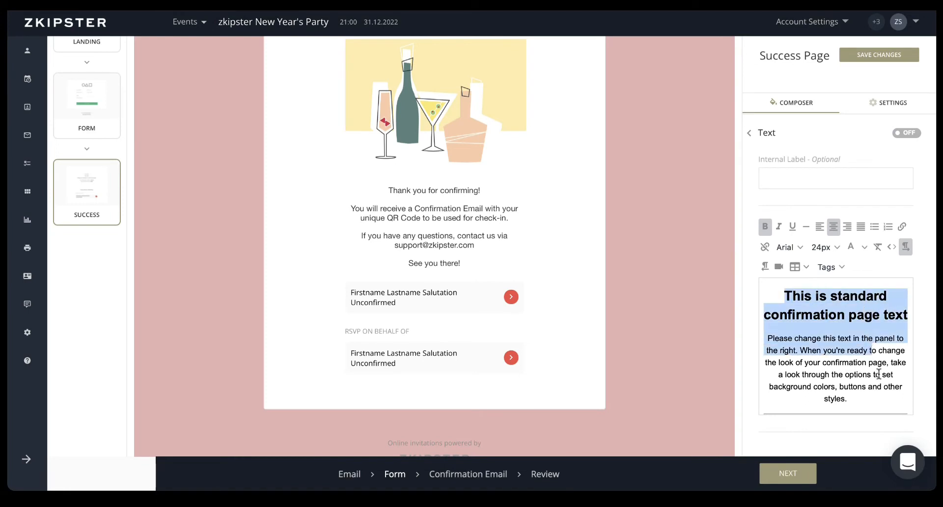
click(878, 375)
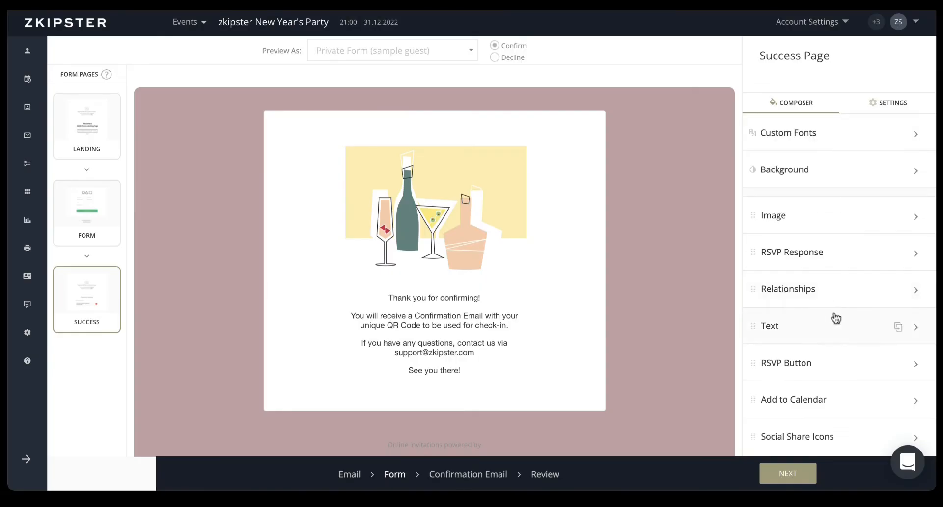
- Enable the RSVP Button on the Success page and review its styling options
click(851, 366)
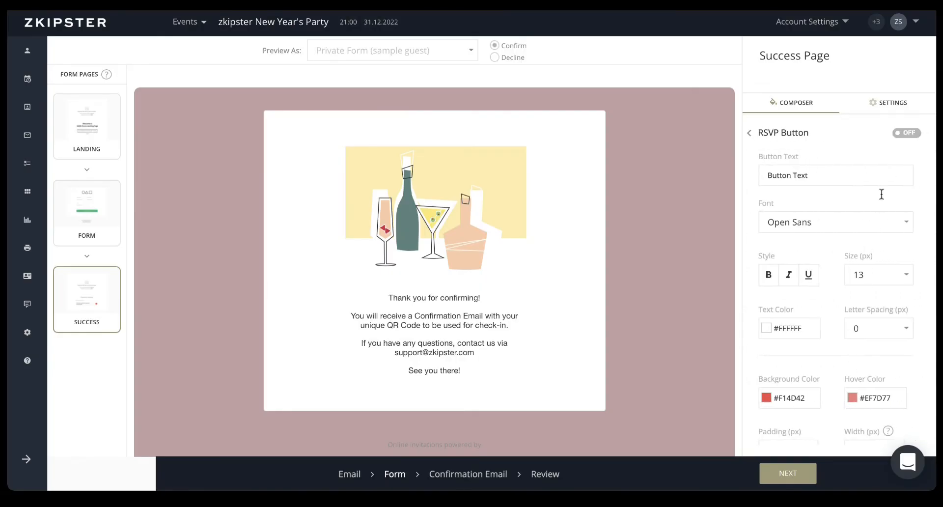
click(901, 136)
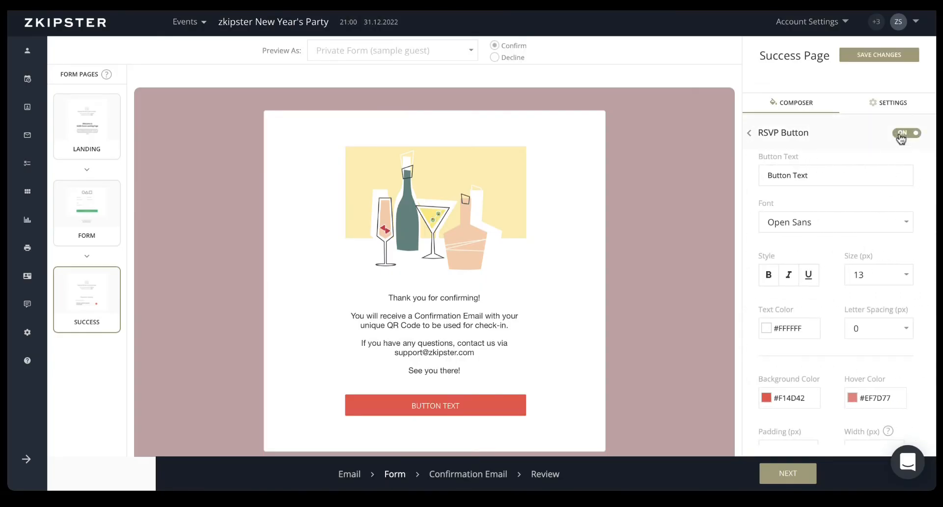
scroll(846, 299, down, 5)
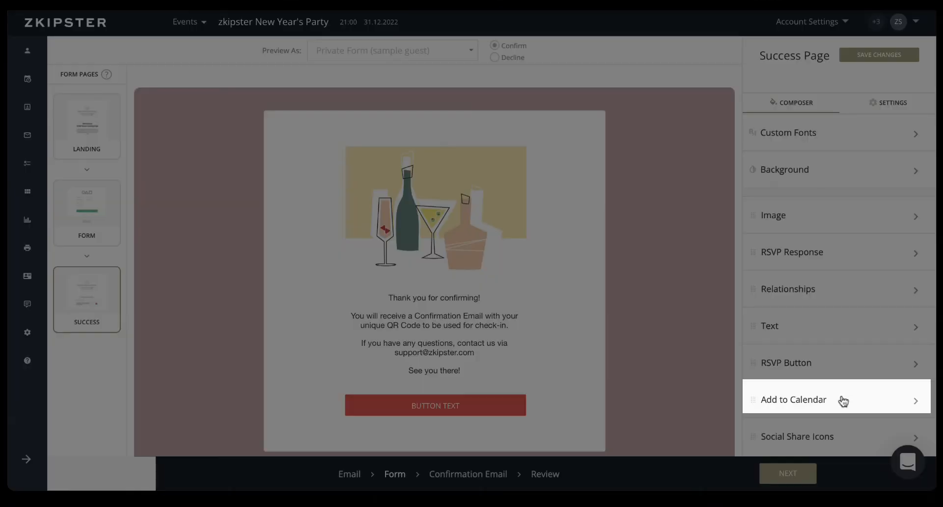
- Enable the Add to Calendar block on the Success page and check its icons in the preview
click(844, 401)
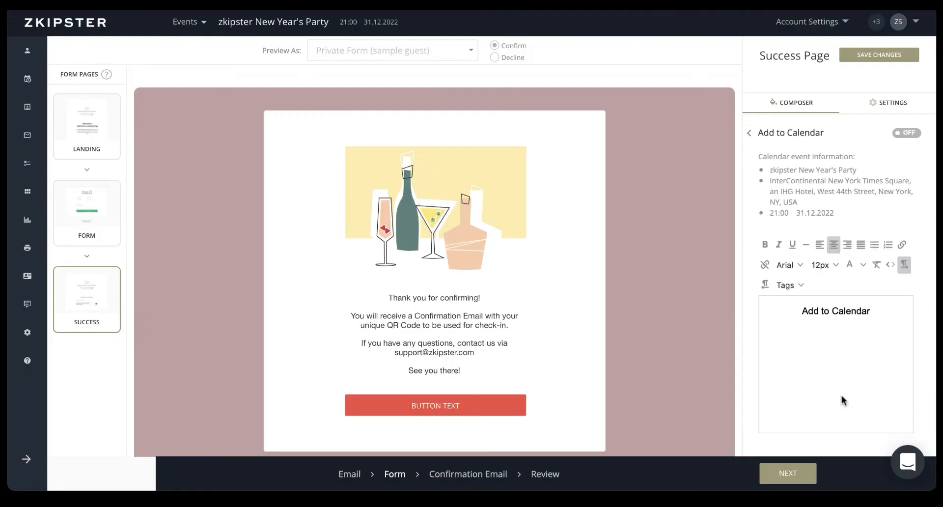
click(897, 138)
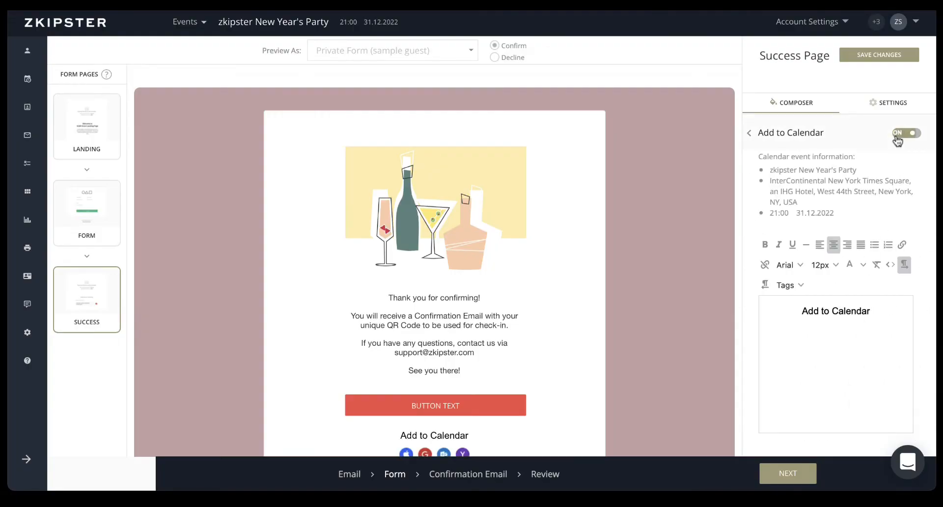
scroll(660, 357, down, 2)
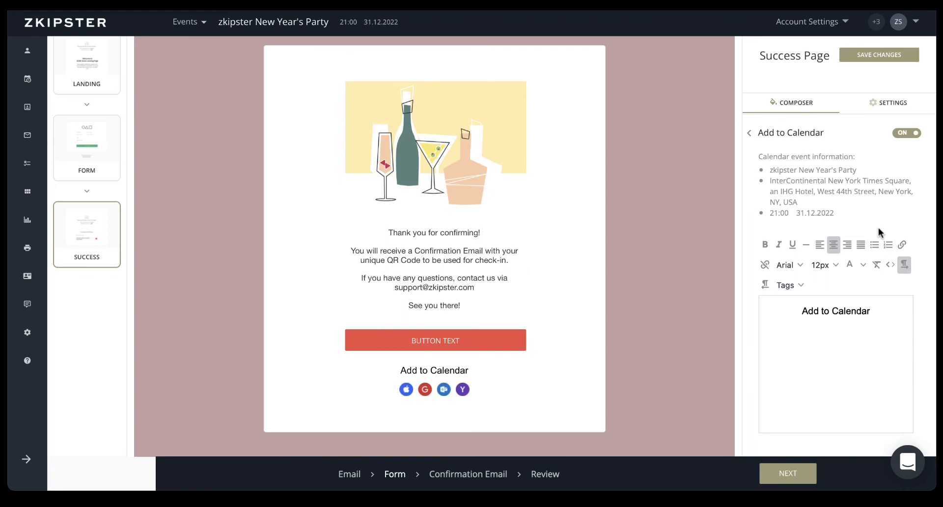
- Enable the Social Share Icons block on the Success page and return to the list of page blocks
scroll(838, 345, down, 3)
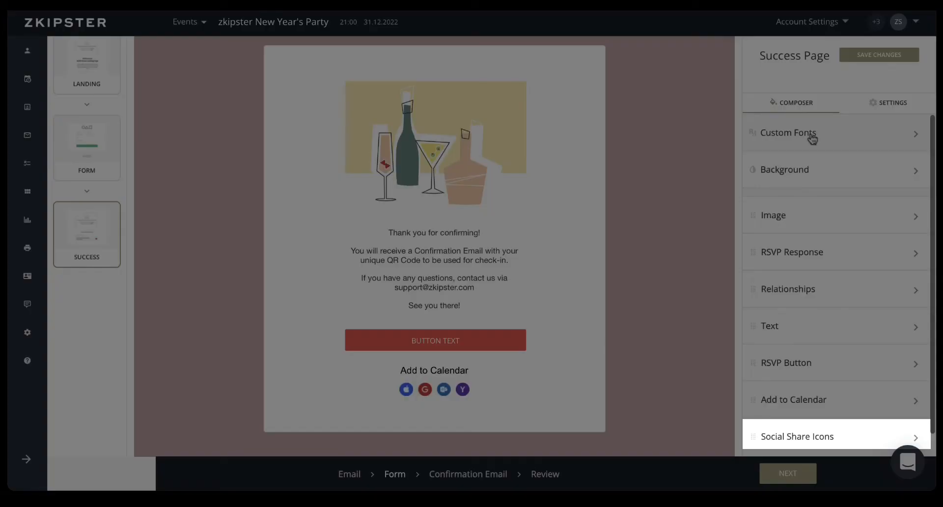
click(851, 435)
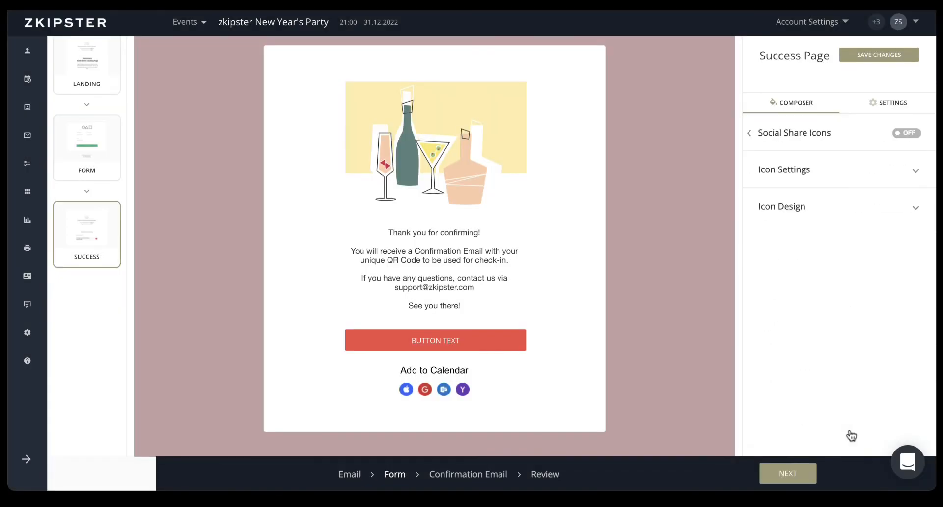
click(904, 134)
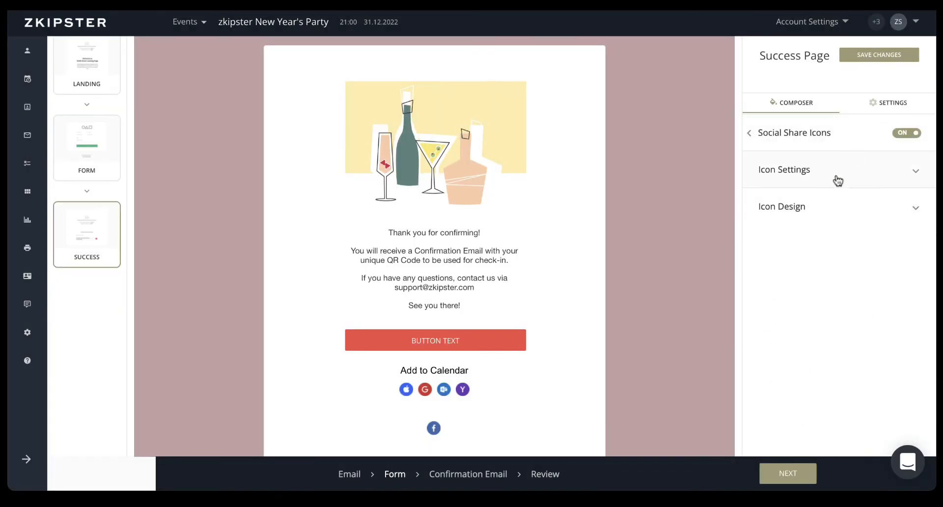
click(749, 133)
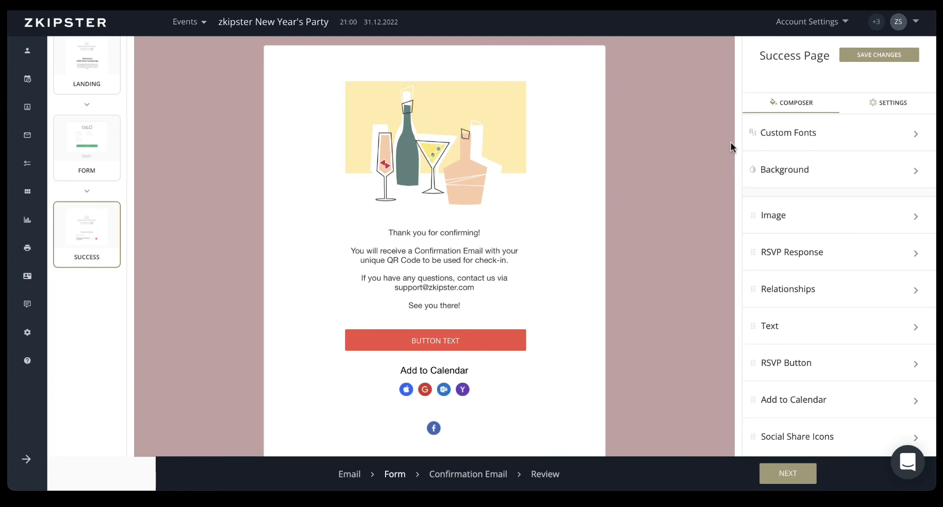
mouse_move(801, 217)
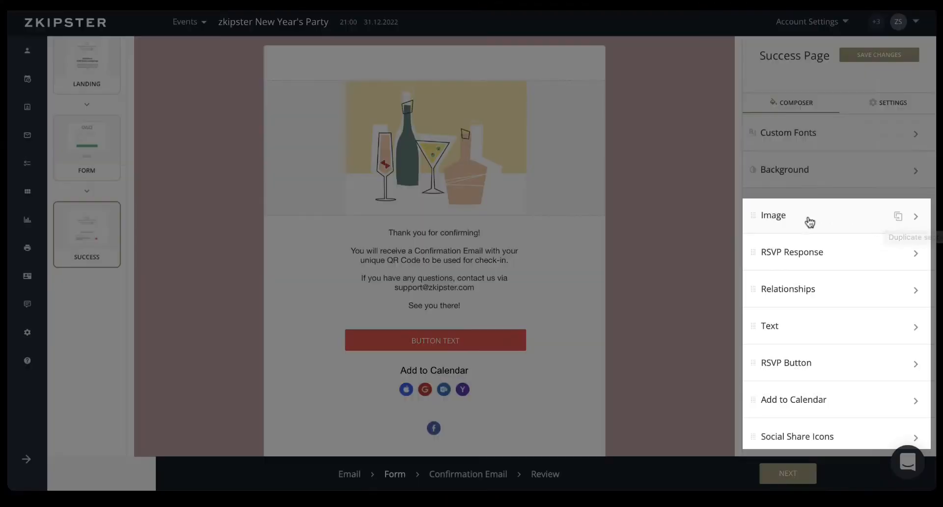
mouse_move(761, 219)
mouse_down()
mouse_move(764, 264)
mouse_move(768, 212)
mouse_up()
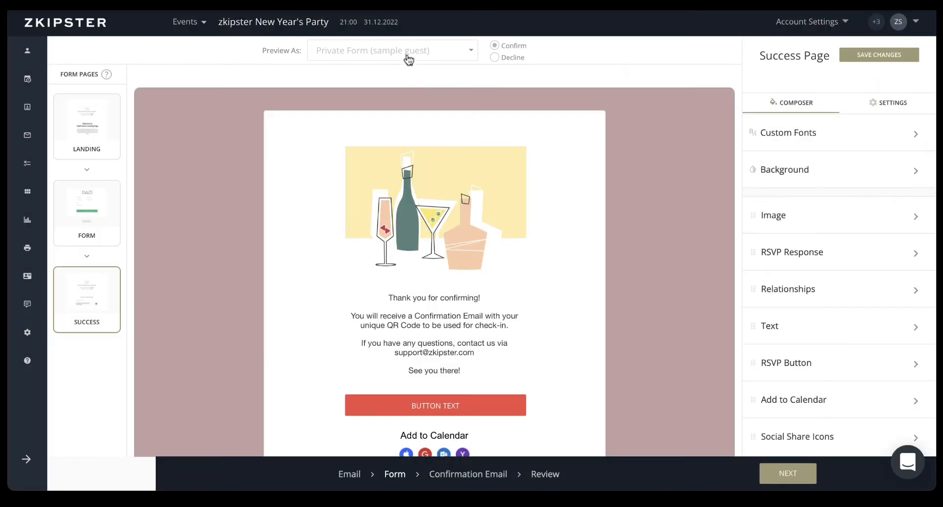
- Preview the Success page as a specific guest from the list, checking the Decline response and switching back to Confirm
click(409, 51)
text(Dex)
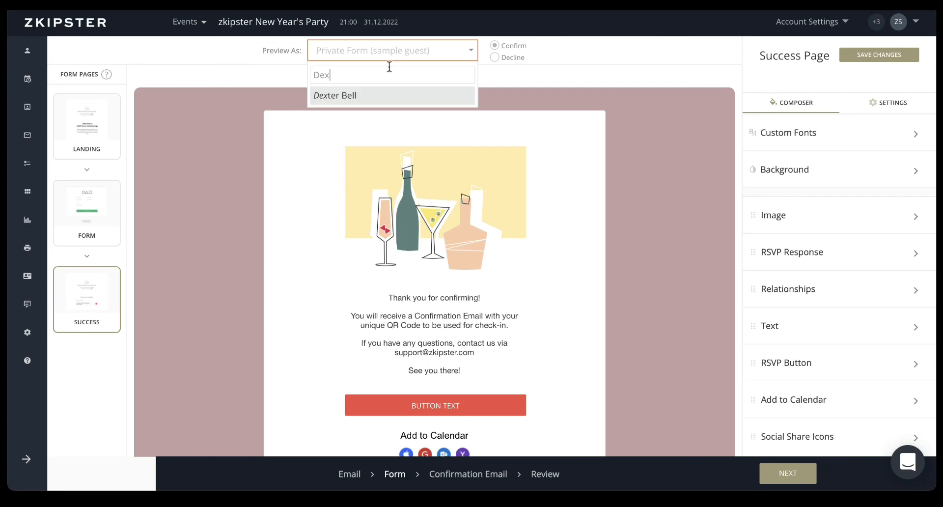
click(391, 98)
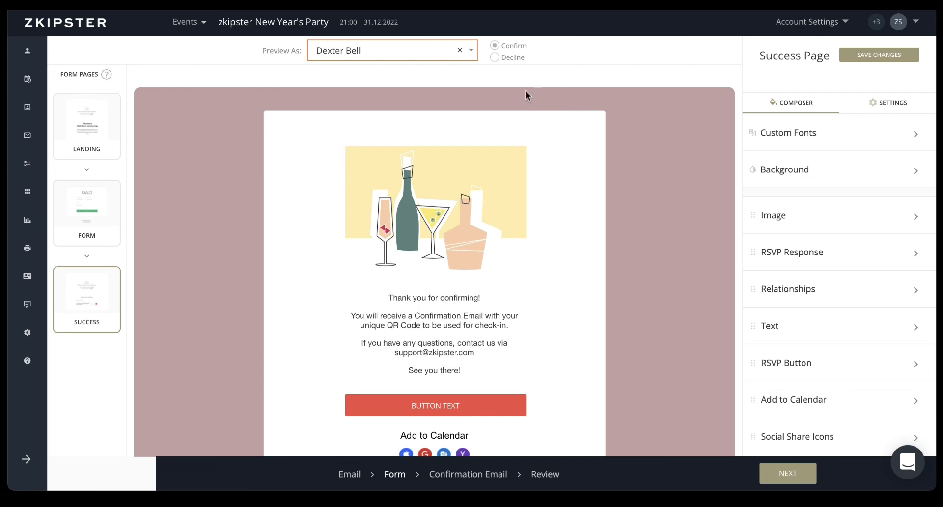
click(495, 58)
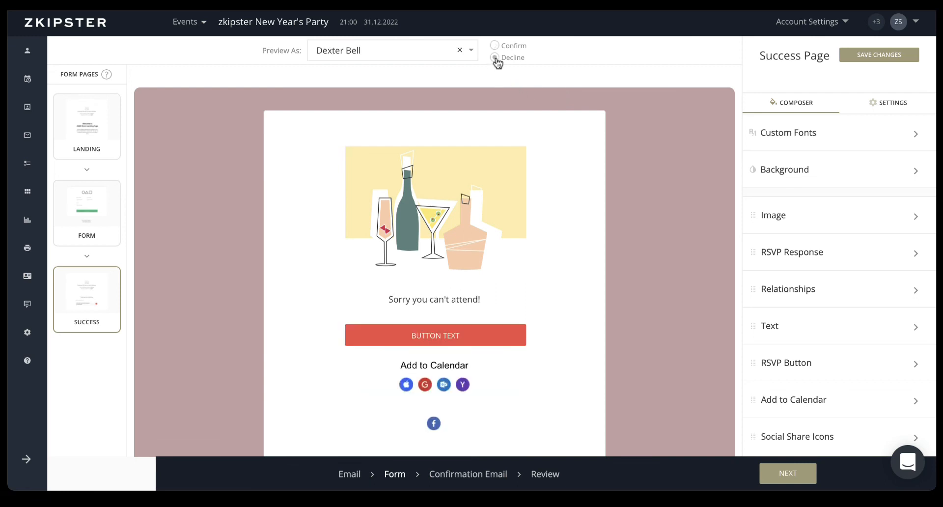
click(495, 46)
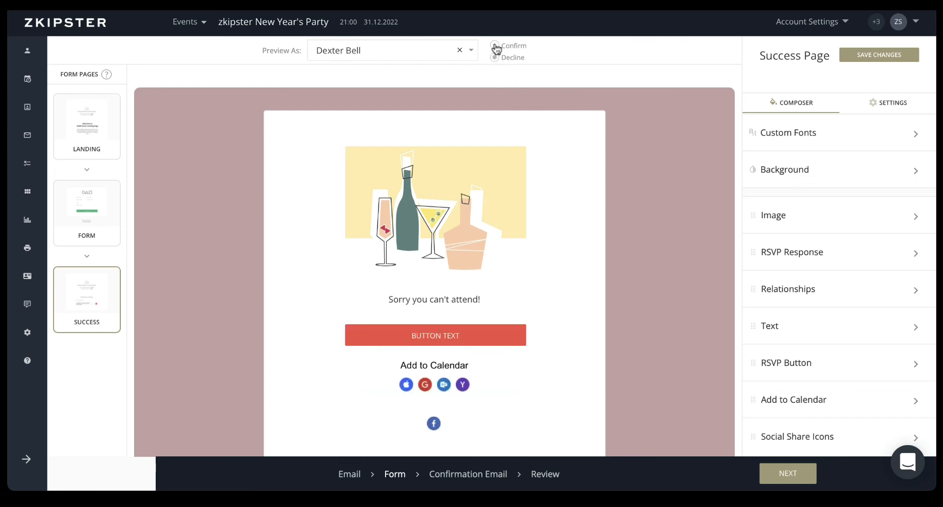